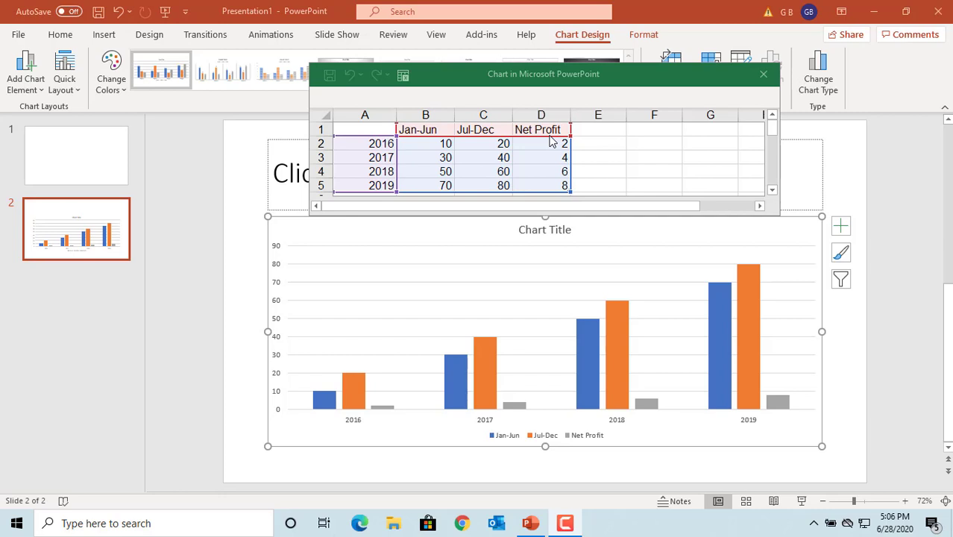
# Close the 'Chart in Microsoft PowerPoint' data sheet window.
pyautogui.click(766, 77)
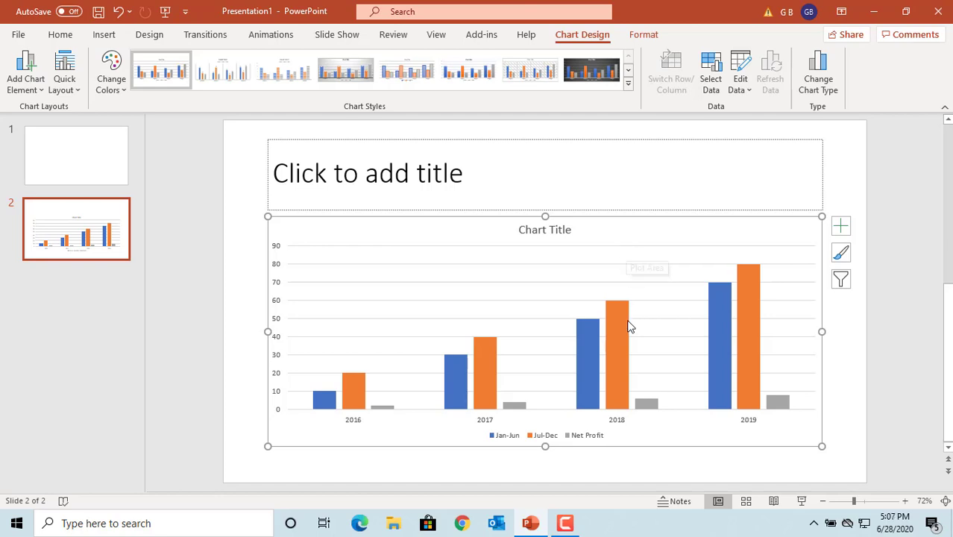
# Select the Net Profit series and bring up its context menu.
pyautogui.click(654, 407)
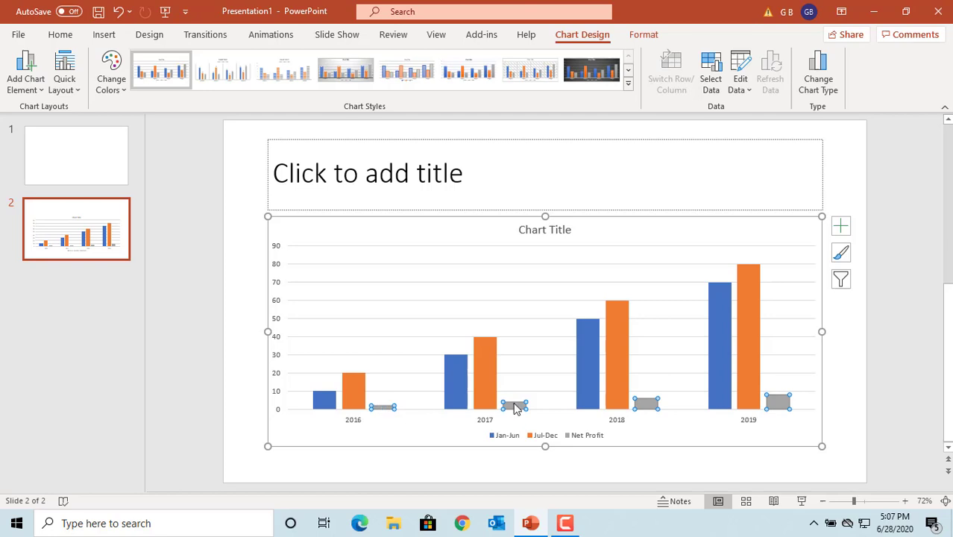
pyautogui.rightClick(652, 408)
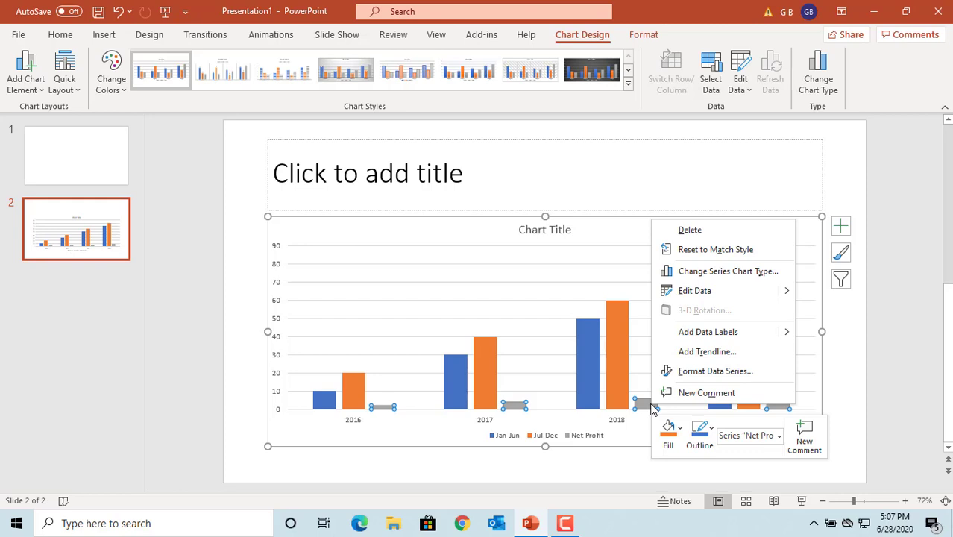
# Change the Net Profit series to a Line chart in the Combo settings.
pyautogui.click(733, 273)
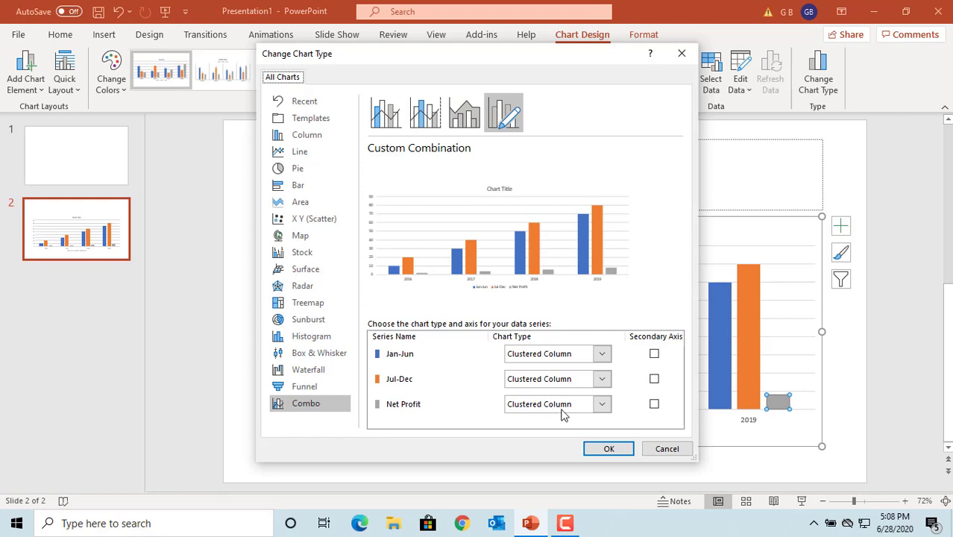
pyautogui.click(602, 406)
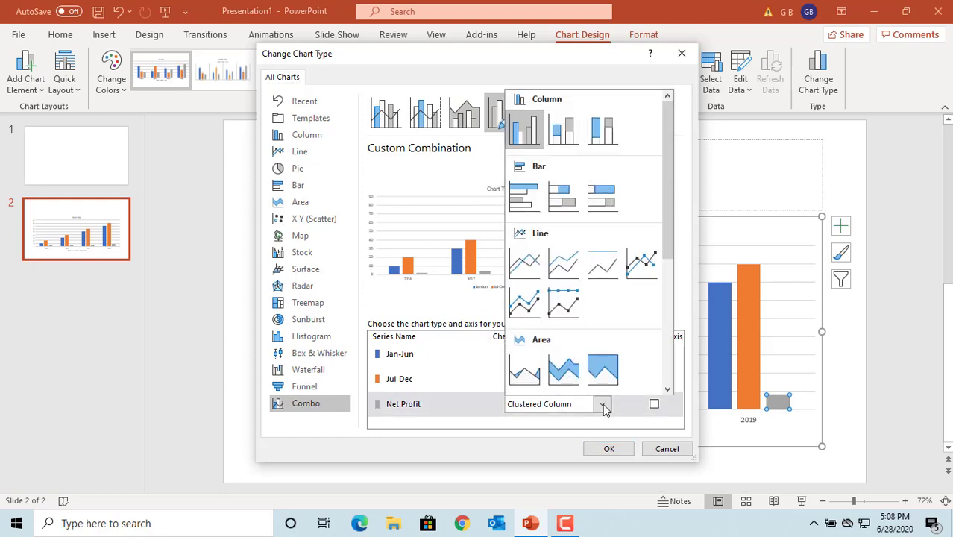
pyautogui.click(527, 269)
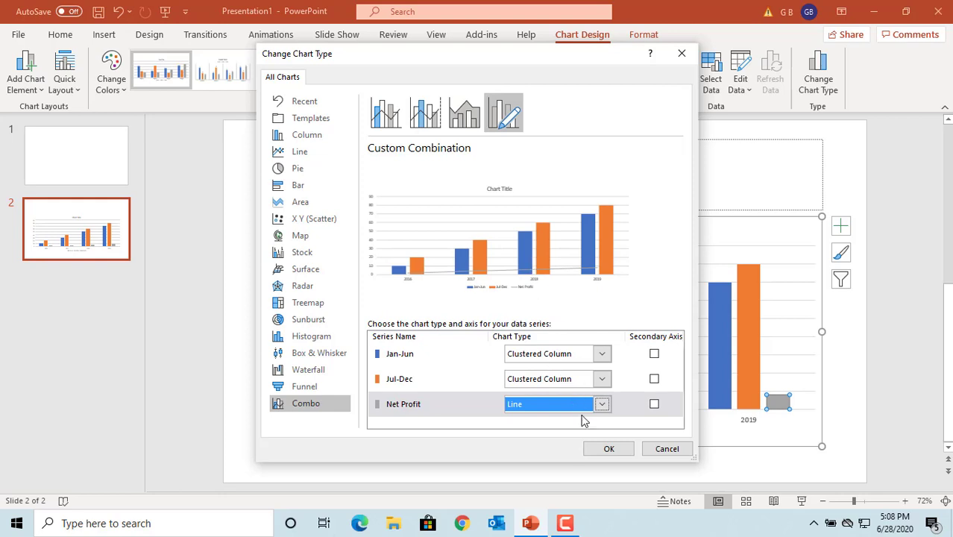
pyautogui.click(607, 451)
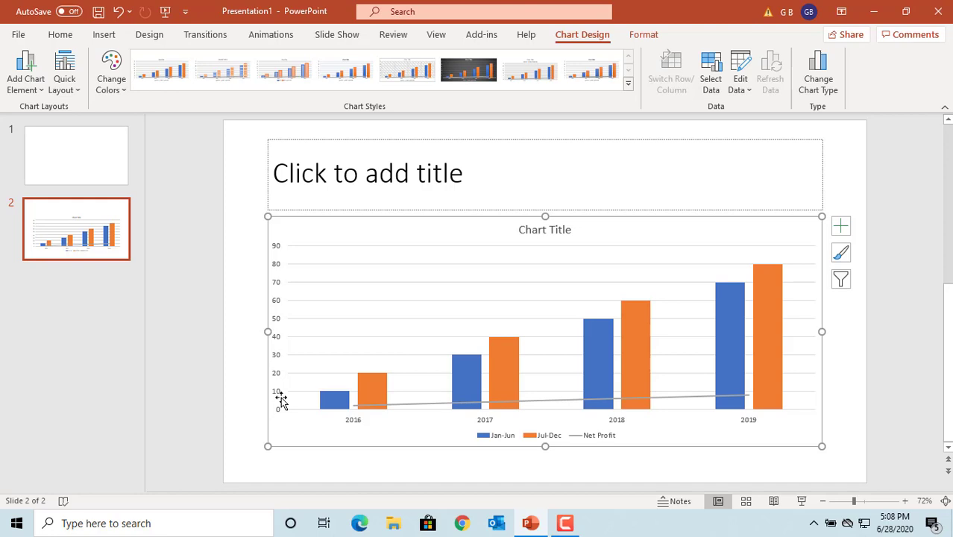
pyautogui.click(572, 402)
# Plot the Net Profit line on a Secondary Axis via Change Series Chart Type.
pyautogui.rightClick(572, 405)
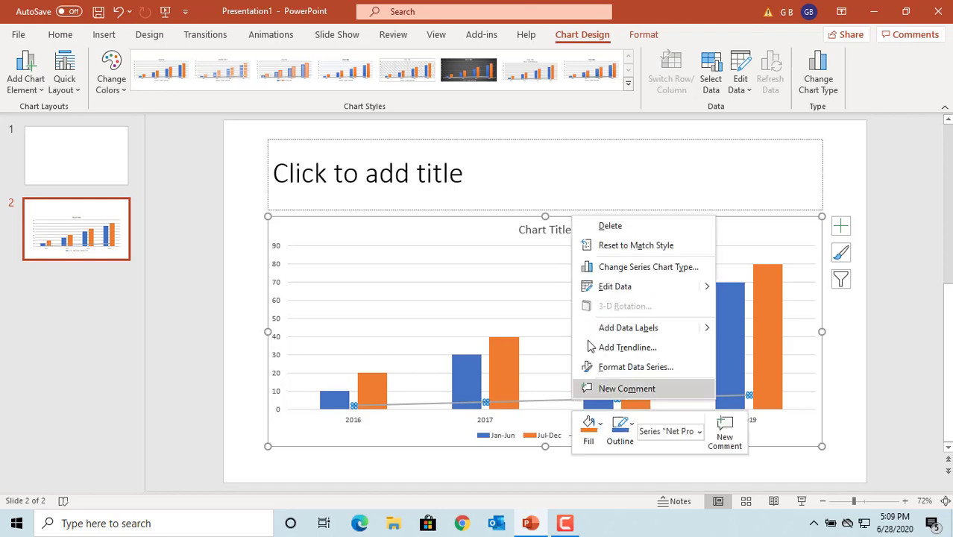
pyautogui.click(642, 269)
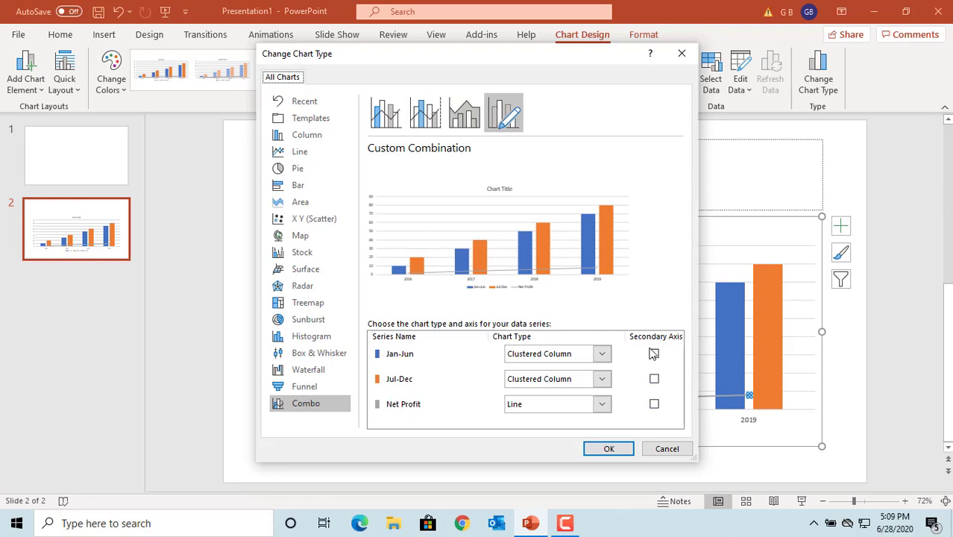
pyautogui.click(655, 405)
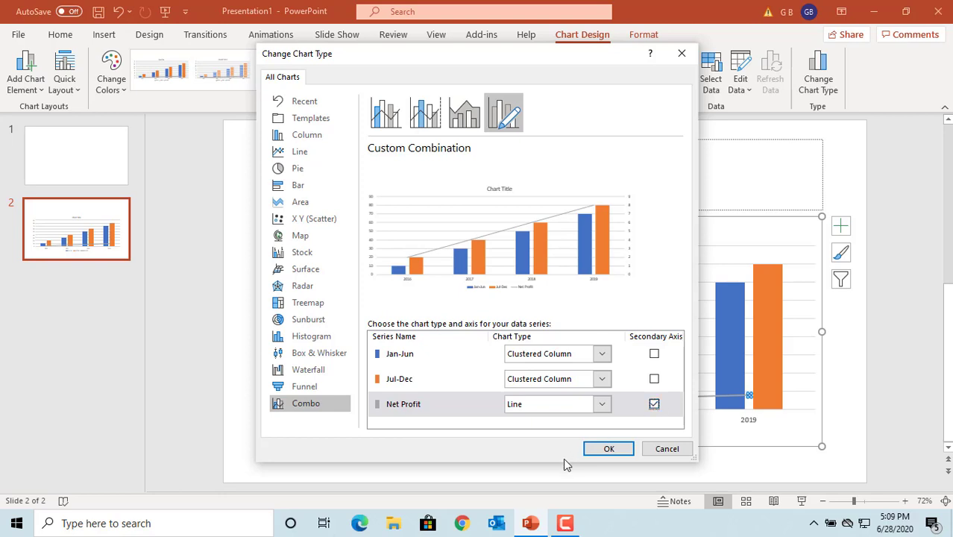
pyautogui.click(608, 449)
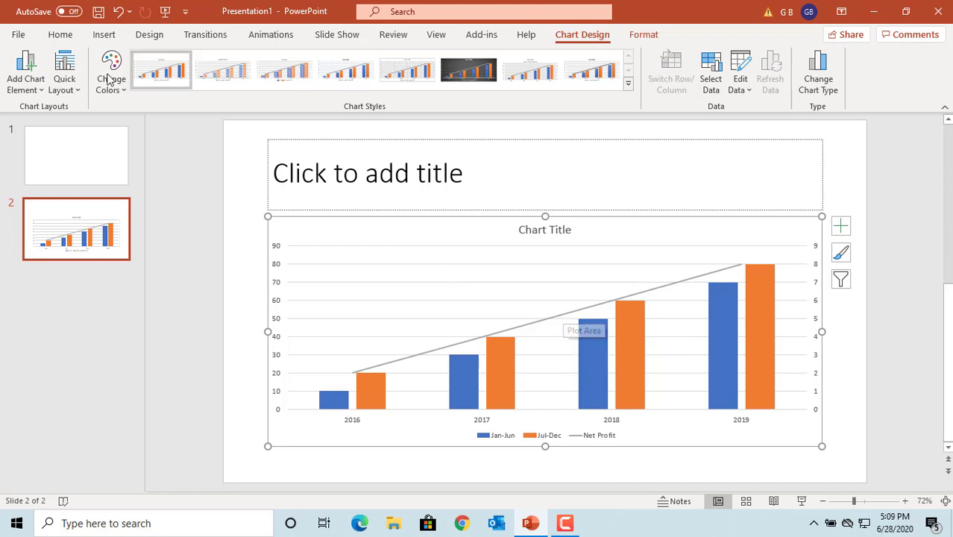
# Add a new Title and Content slide.
pyautogui.click(62, 35)
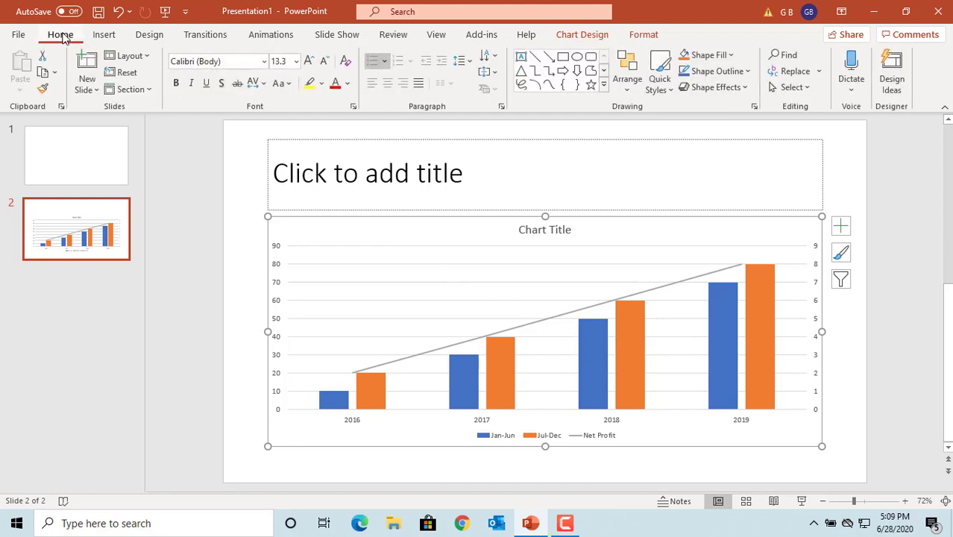
pyautogui.click(93, 90)
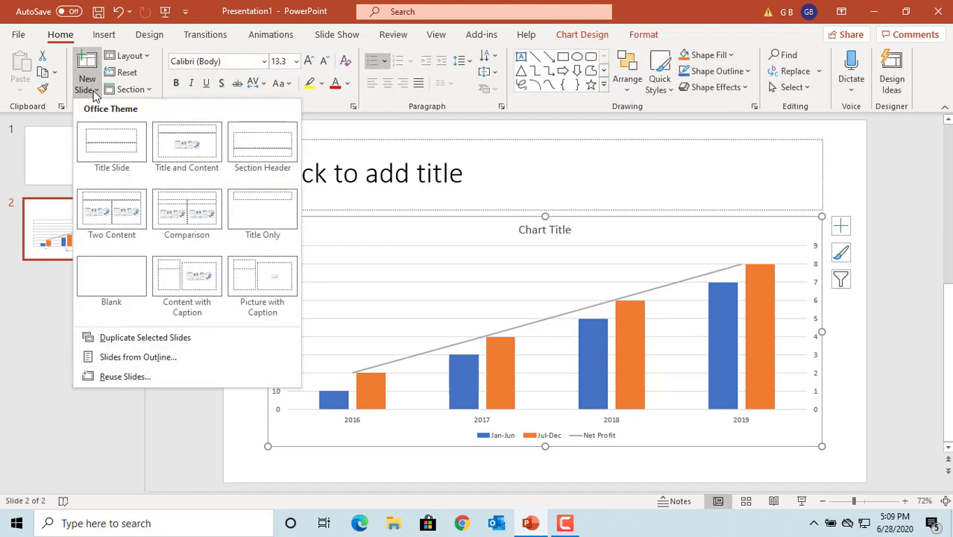
pyautogui.click(179, 145)
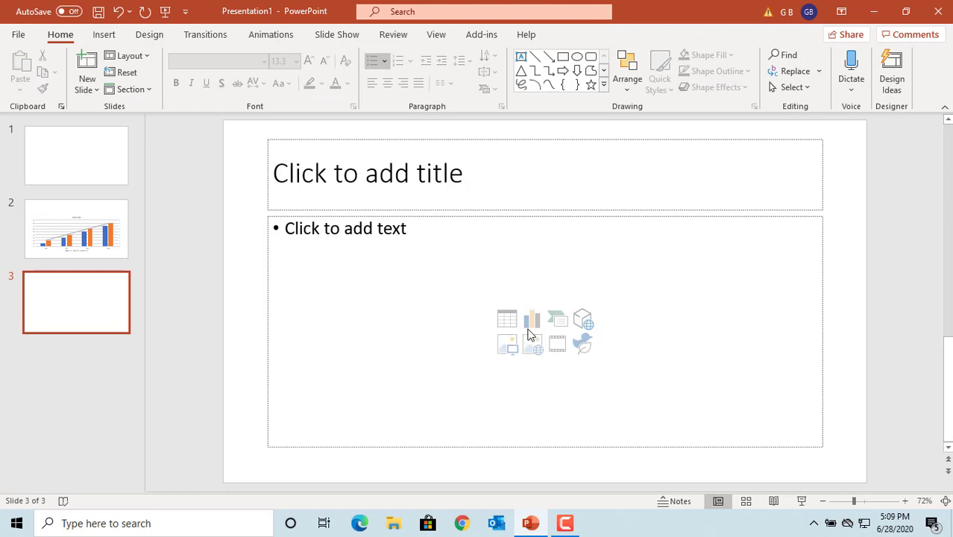
# Insert a Combo chart with Series1 and Series2 as lines and Series3 as clustered columns.
pyautogui.click(534, 327)
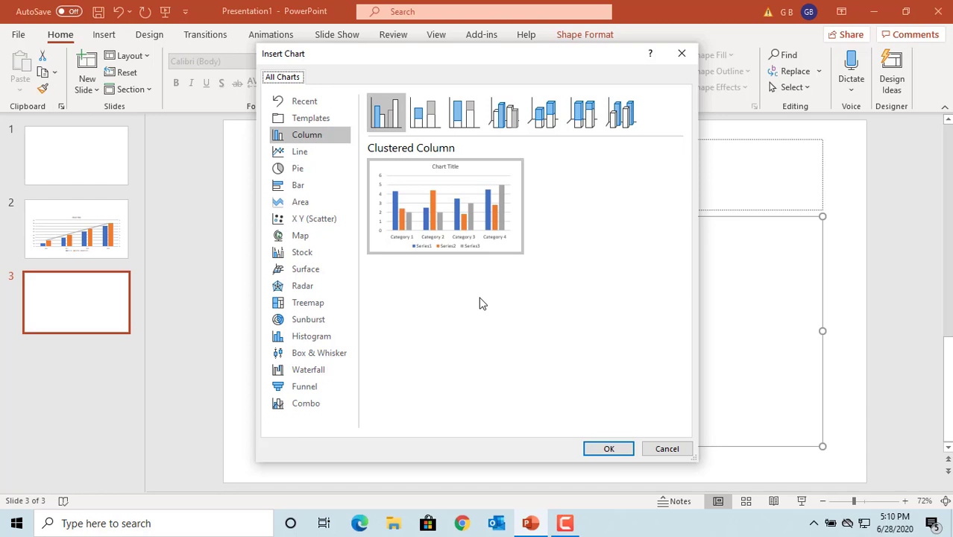
pyautogui.click(302, 403)
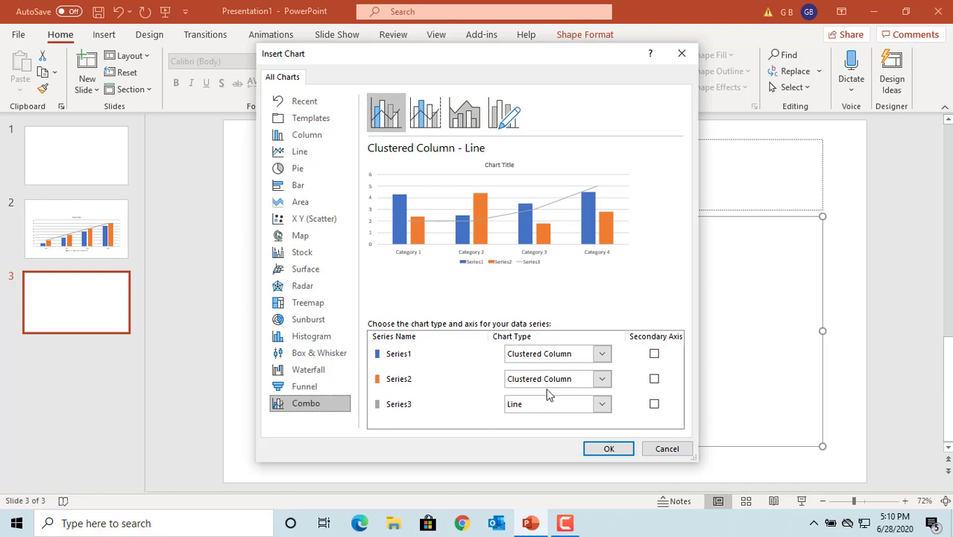
pyautogui.click(602, 354)
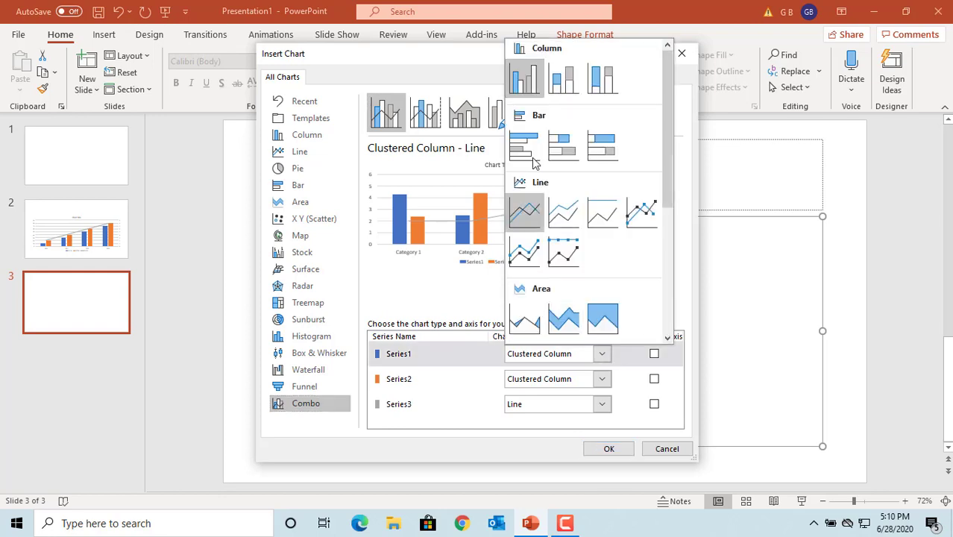
pyautogui.click(526, 213)
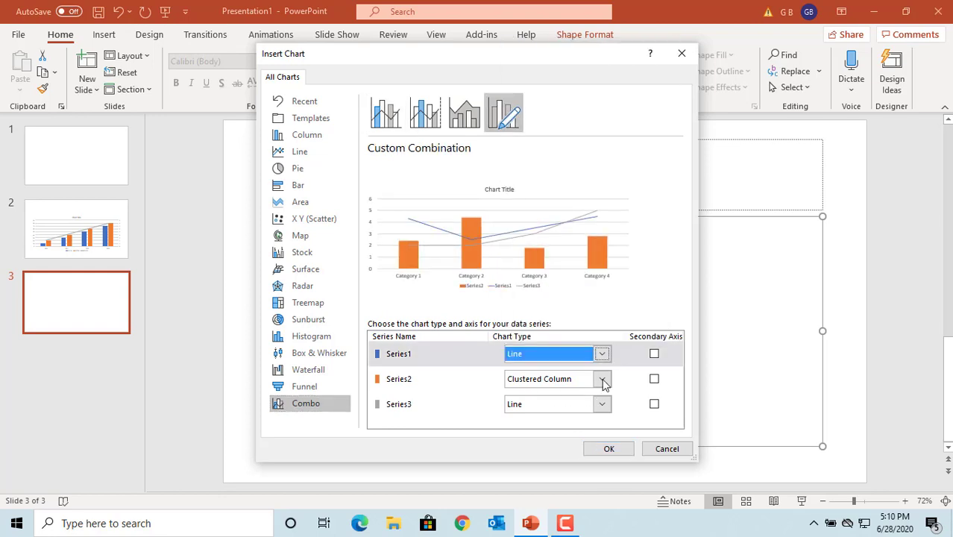
pyautogui.click(602, 379)
pyautogui.click(528, 251)
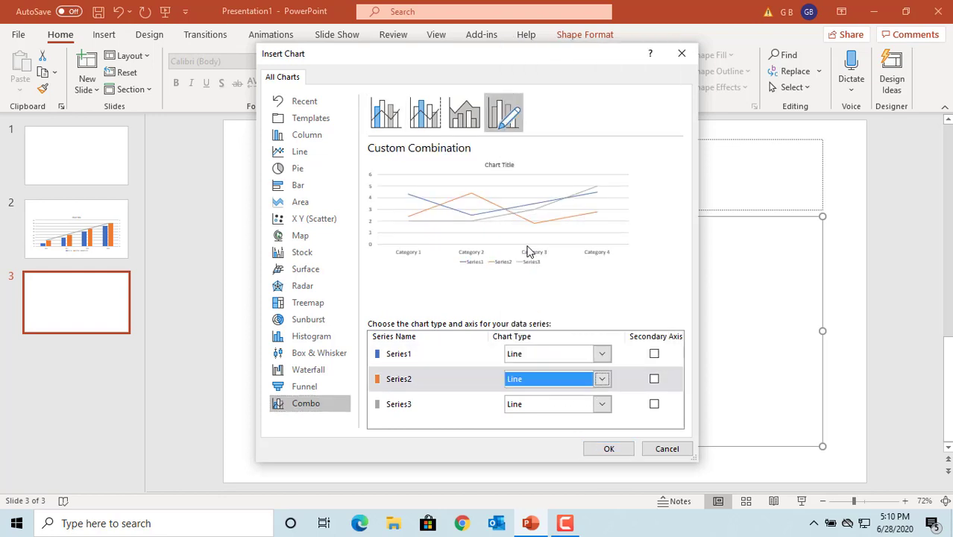
pyautogui.click(602, 405)
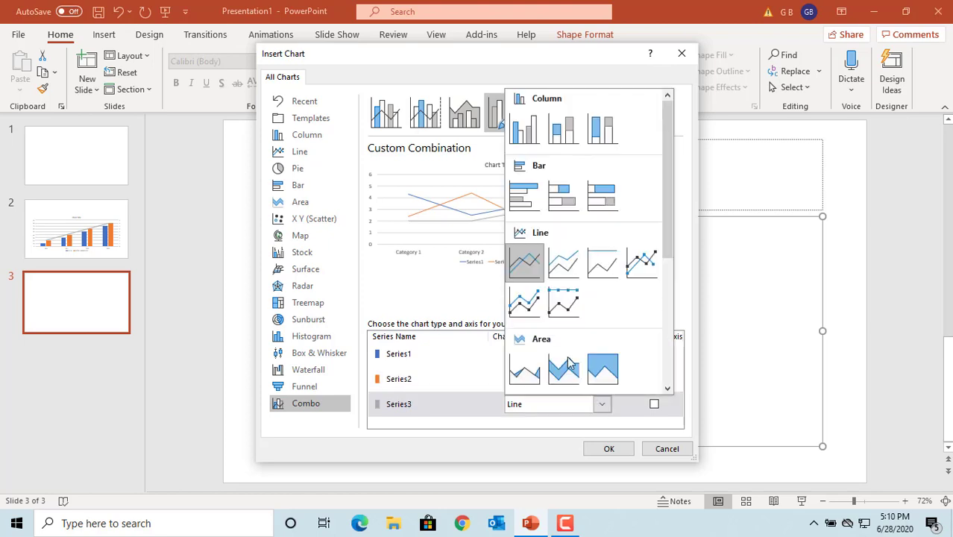
pyautogui.click(521, 133)
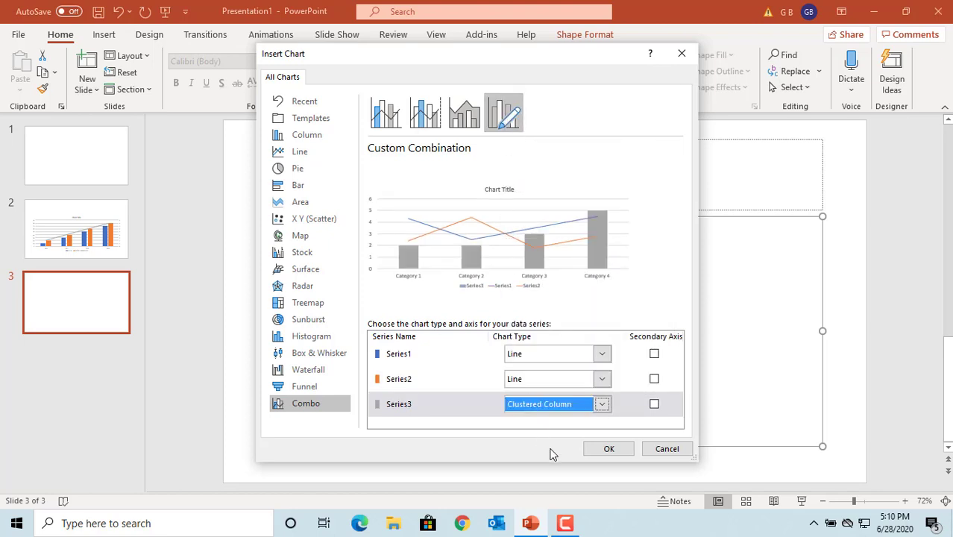
pyautogui.click(607, 449)
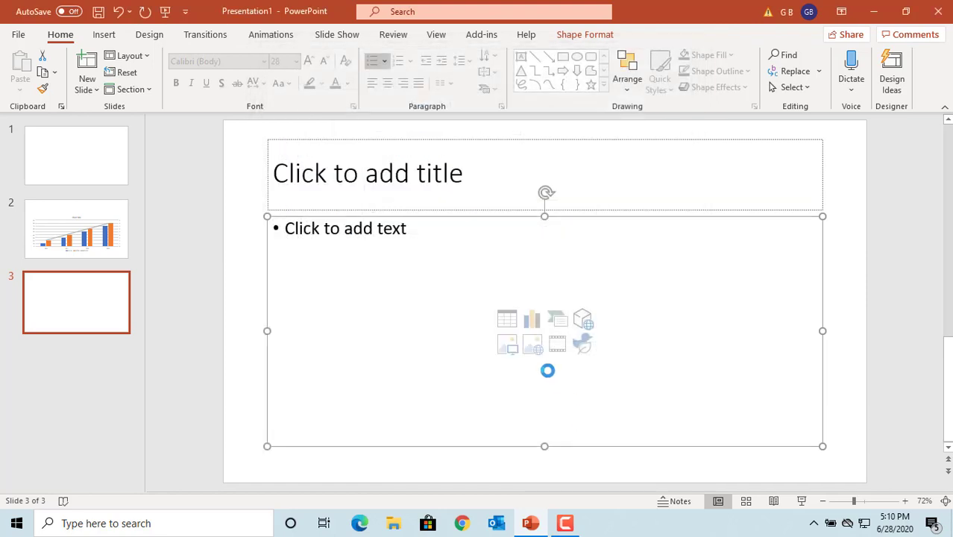